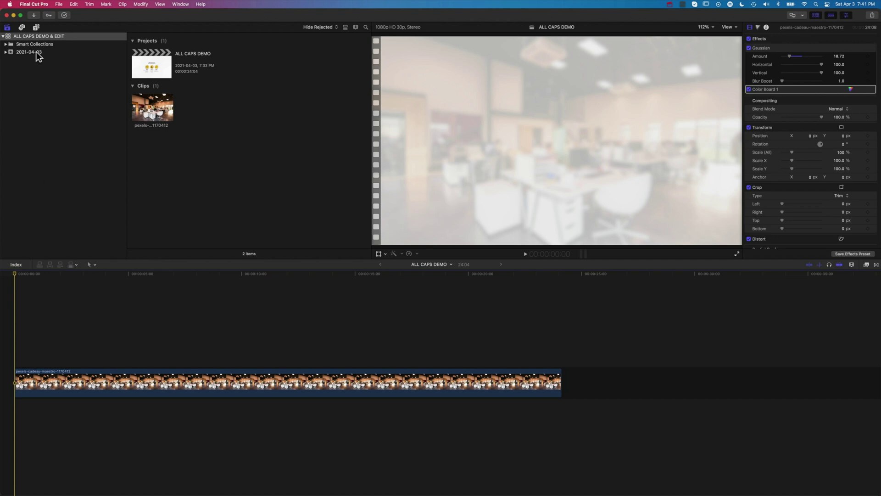
- Add the Bumper/Opener Basic Title above the office clip and park the playhead inside it at about 3:17
left_click(37, 28)
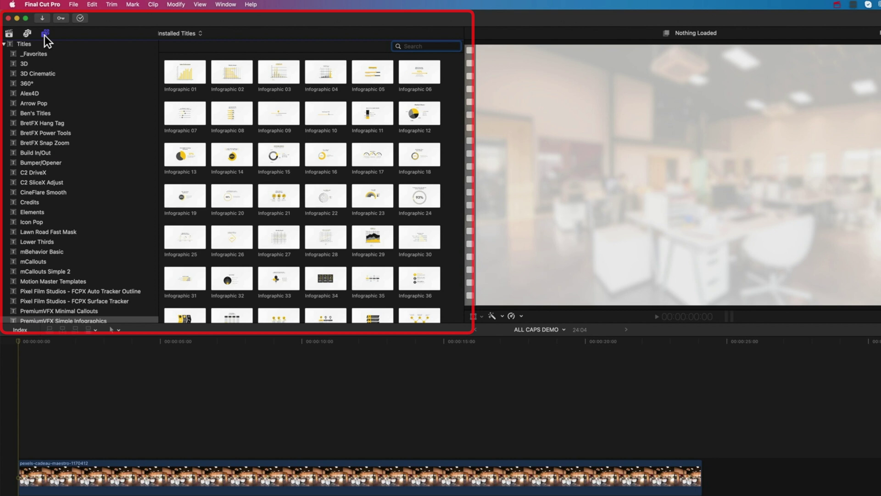
left_click(43, 162)
left_click(232, 73)
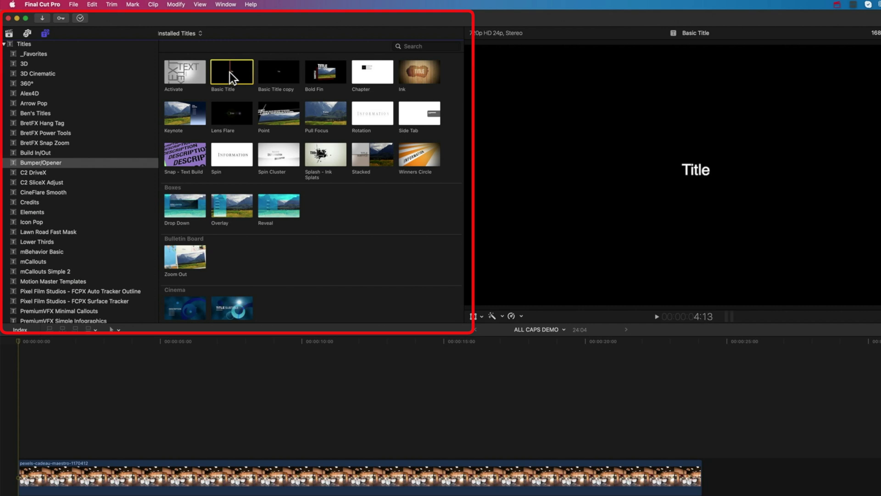
left_click_drag(232, 72, 26, 438)
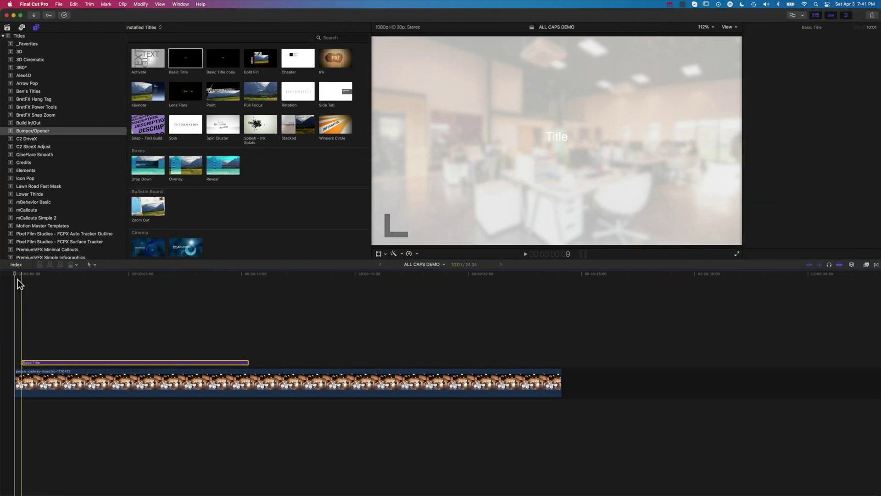
left_click_drag(20, 272, 96, 273)
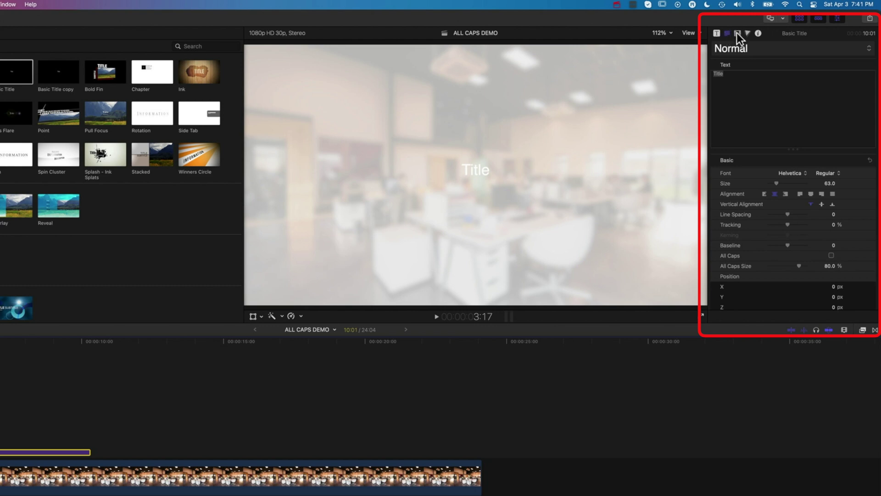
left_click(737, 33)
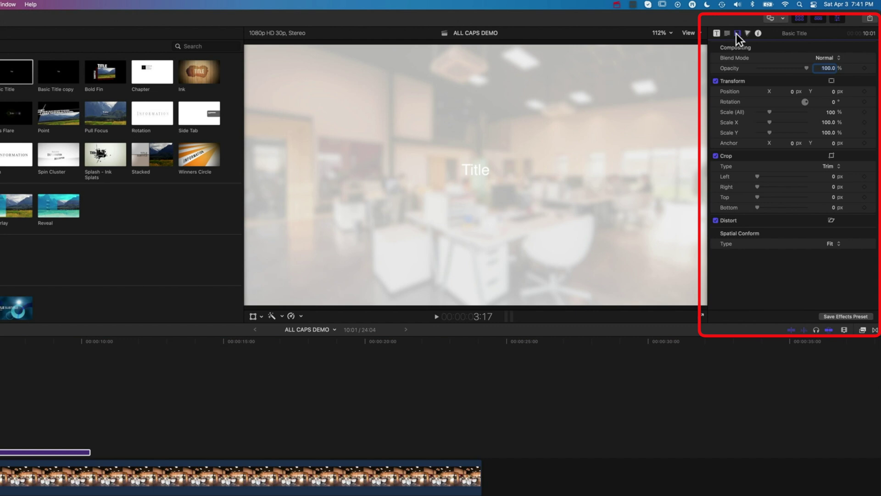
left_click(727, 34)
left_click(738, 33)
left_click(727, 33)
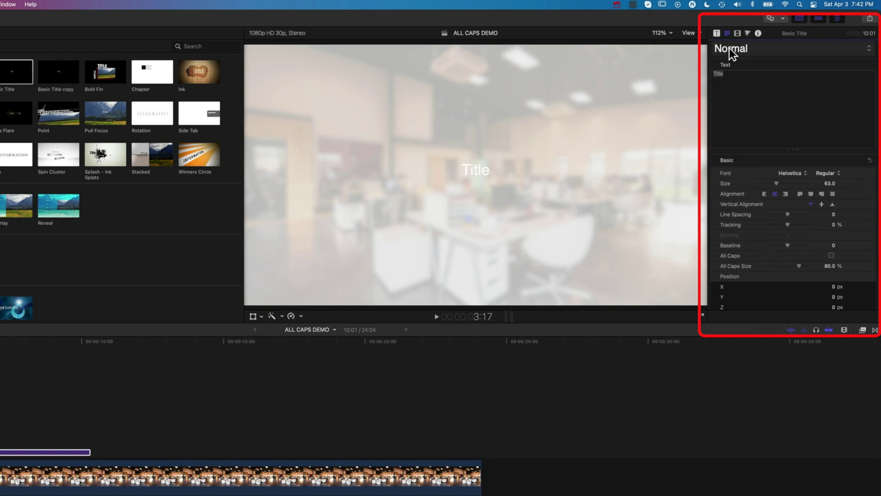
scroll(776, 205, "down", 3)
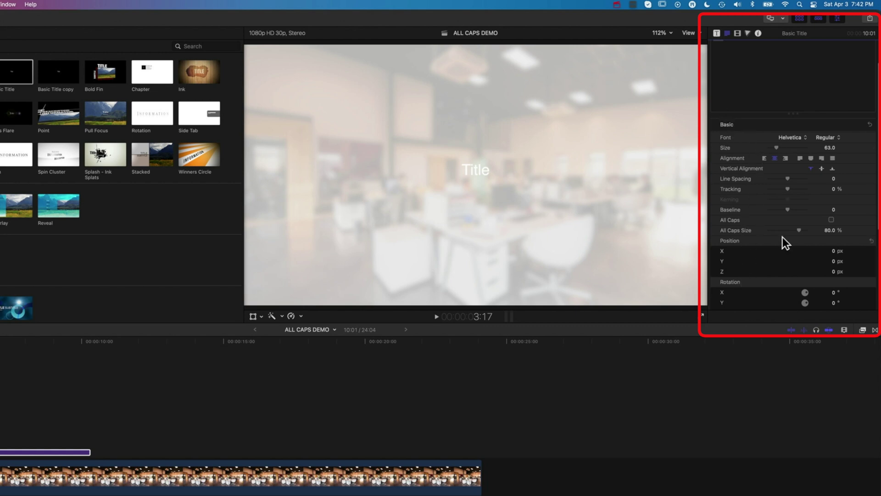
left_click(861, 125)
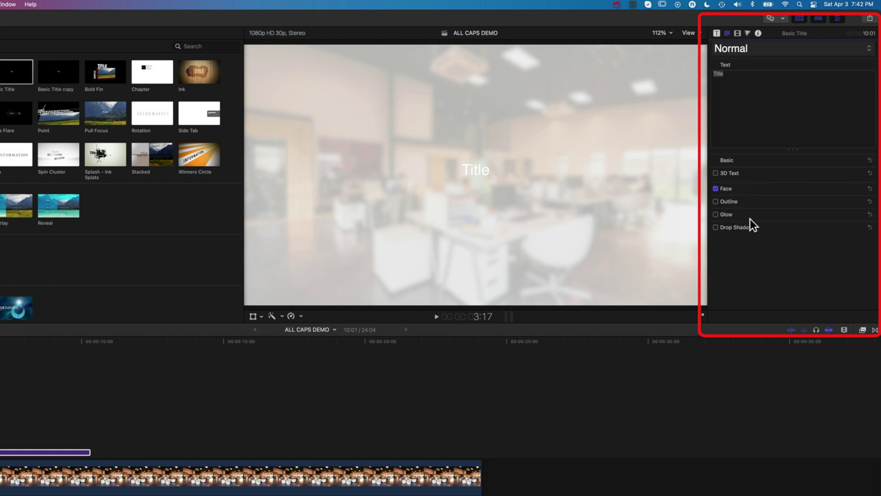
left_click(861, 161)
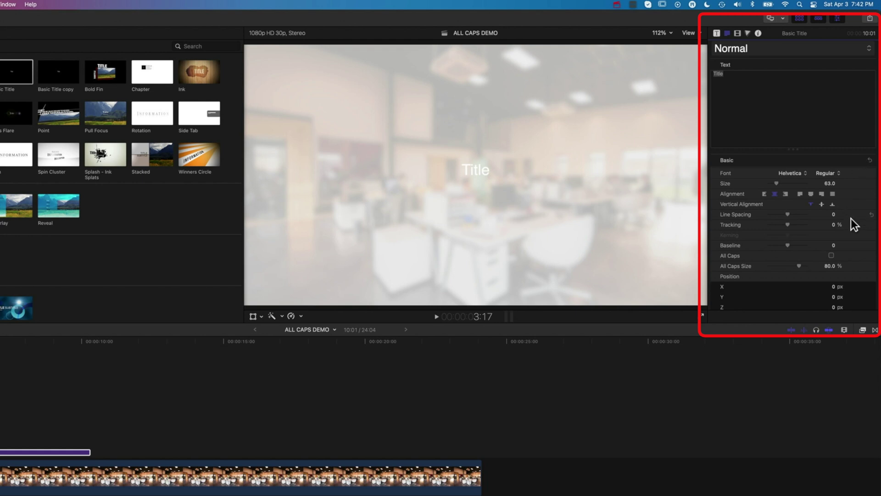
scroll(850, 219, "down", 10)
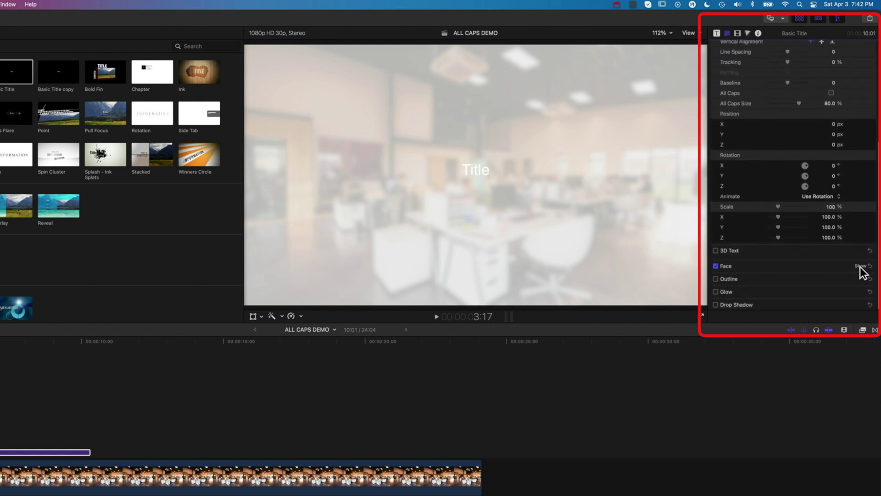
- Set the title's Face colour to dark blue
left_click(860, 266)
scroll(845, 277, "down", 3)
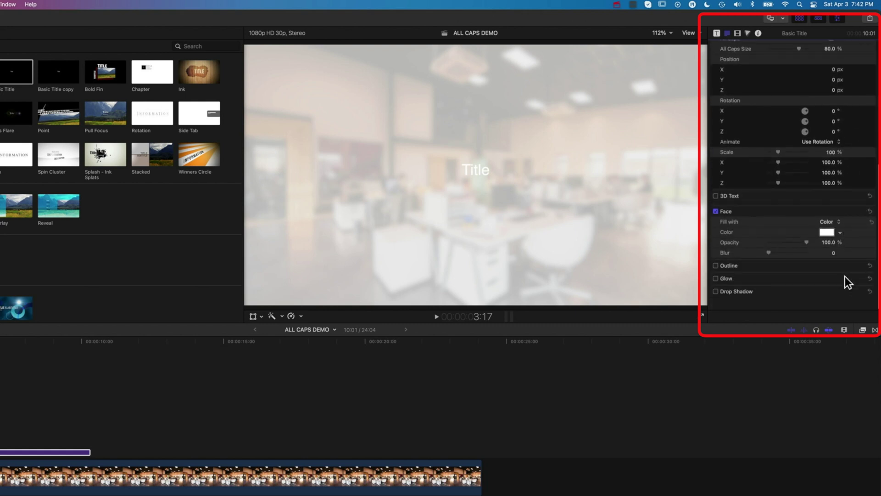
left_click(840, 246)
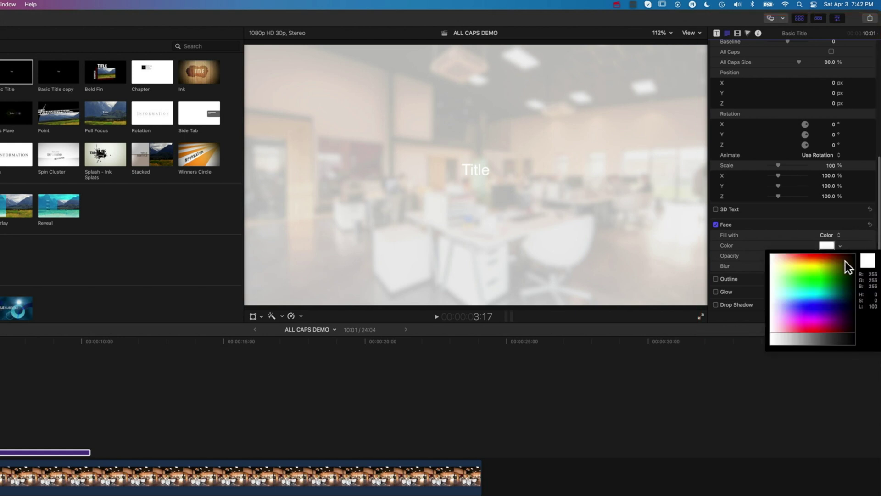
left_click(844, 266)
left_click(844, 299)
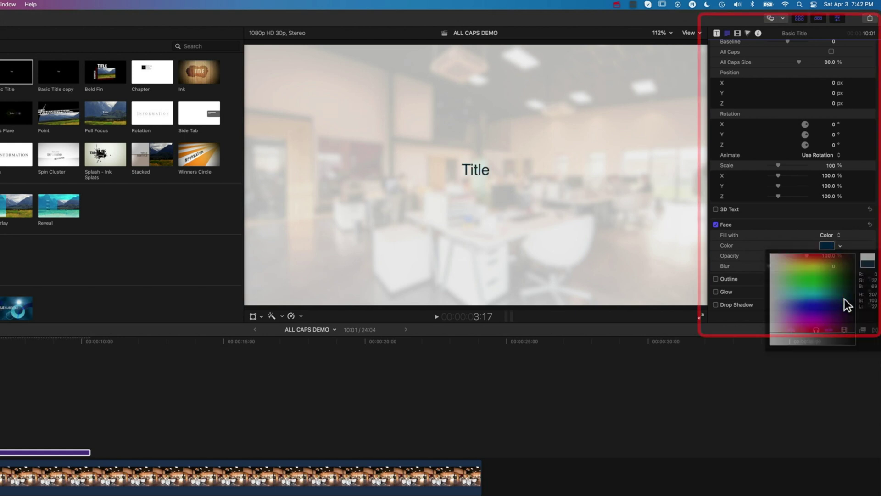
key("Escape")
- Replace the placeholder 'Title' with 'All Caps Demo' and turn on All Caps
scroll(810, 246, "up", 10)
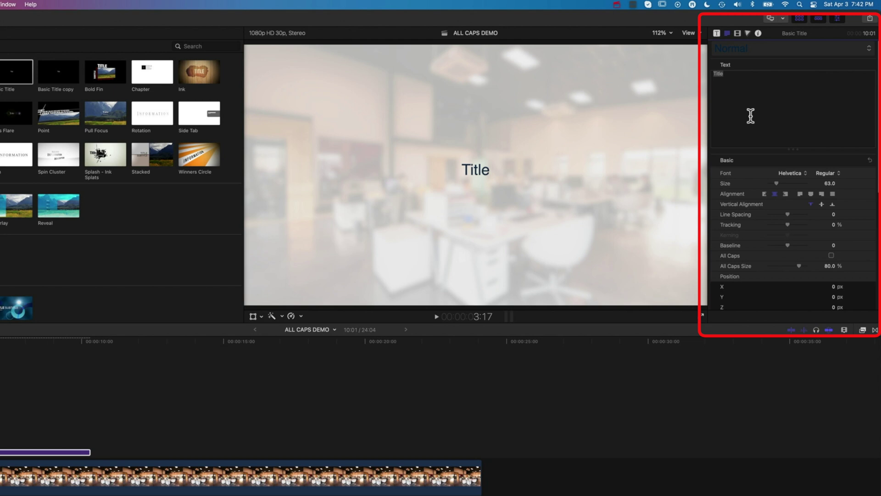
left_click(753, 90)
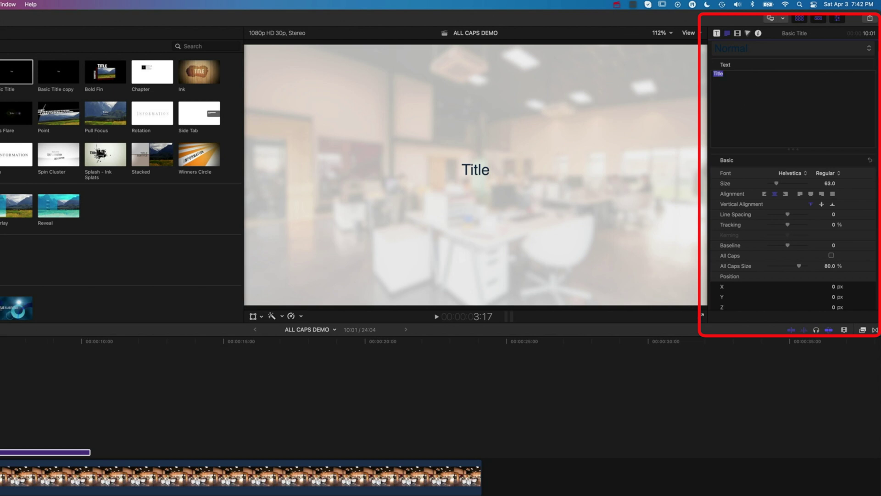
type("All Caps Demo")
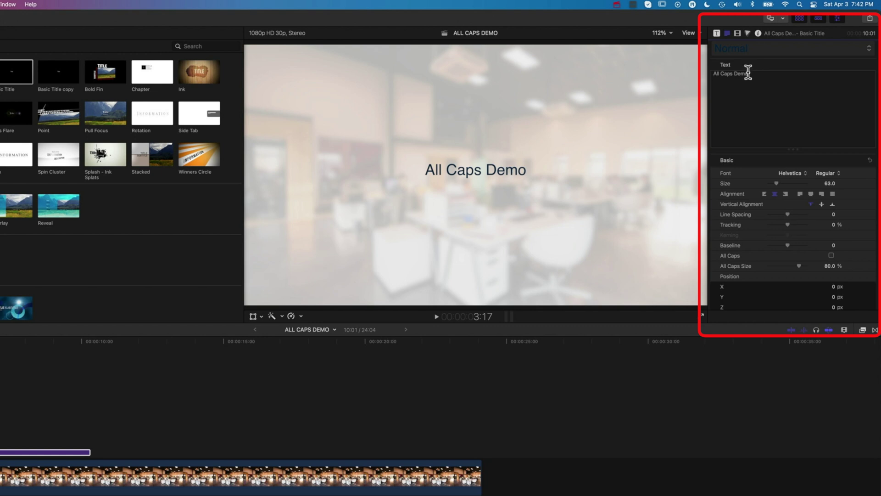
left_click_drag(749, 73, 687, 69)
left_click(832, 255)
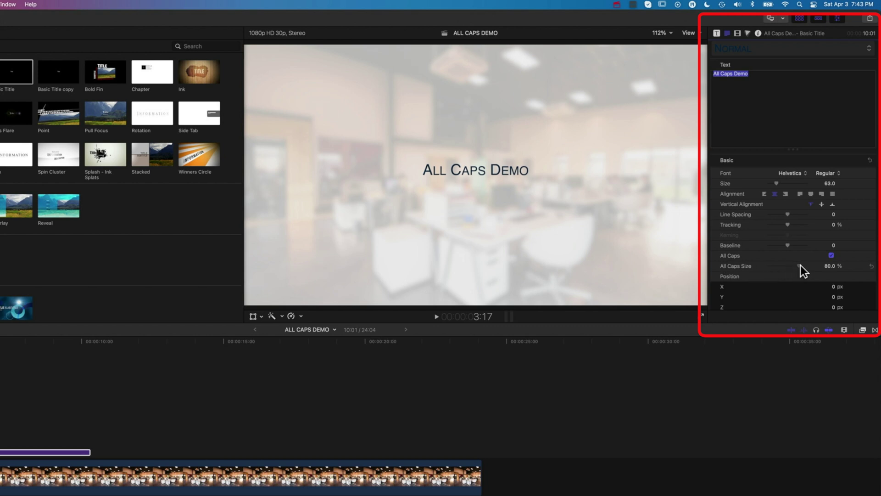
- Try All Caps Size values around 46% and 82%, finishing at 100%
left_click_drag(800, 266, 811, 265)
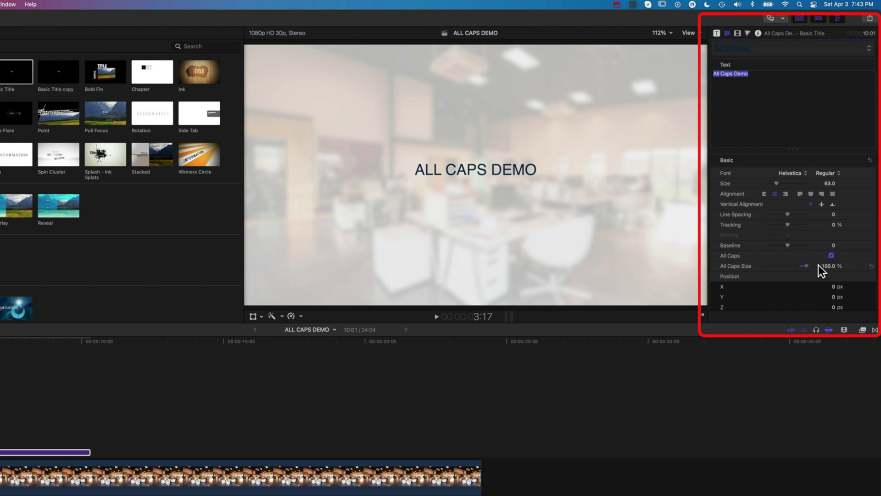
left_click_drag(810, 265, 787, 266)
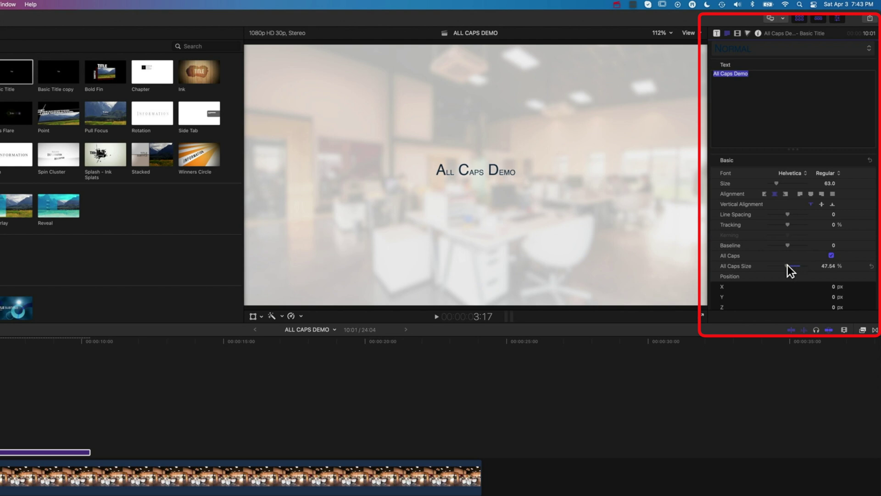
left_click_drag(788, 265, 800, 266)
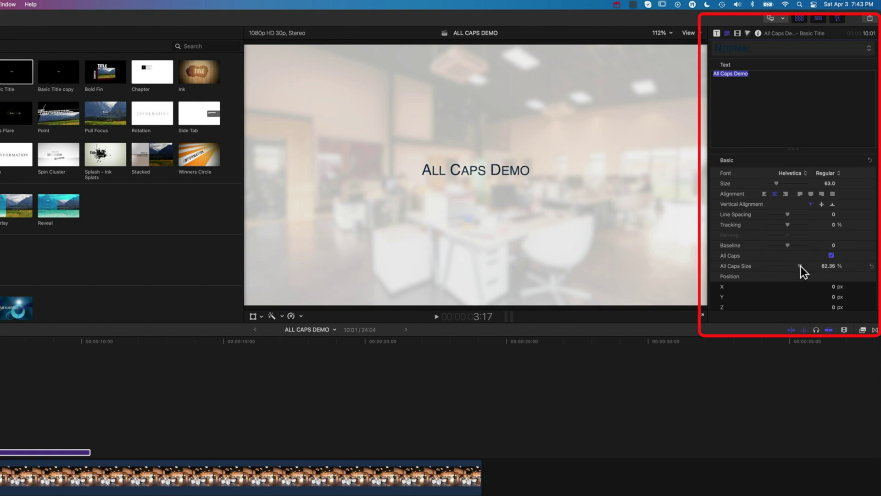
left_click_drag(801, 266, 813, 266)
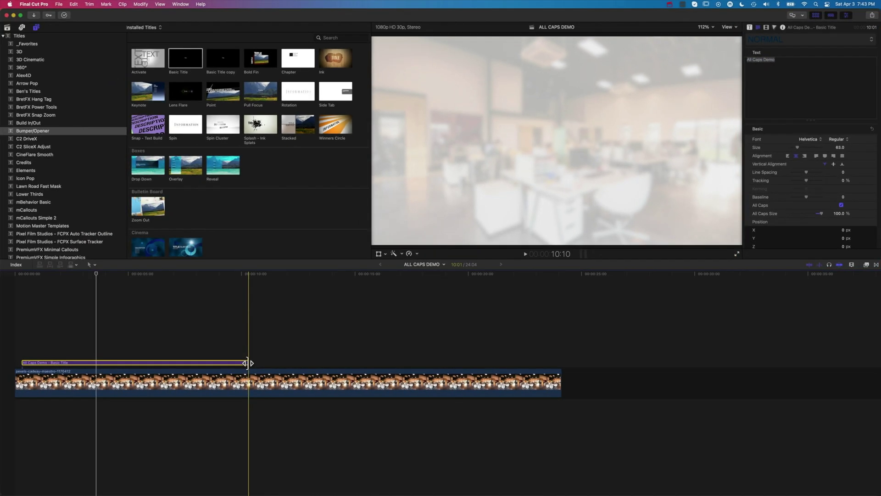
- Shorten the Basic Title and add PremiumVFX Simple Infographics 'Infographic 21' above the video after it
left_click_drag(197, 393, 119, 392)
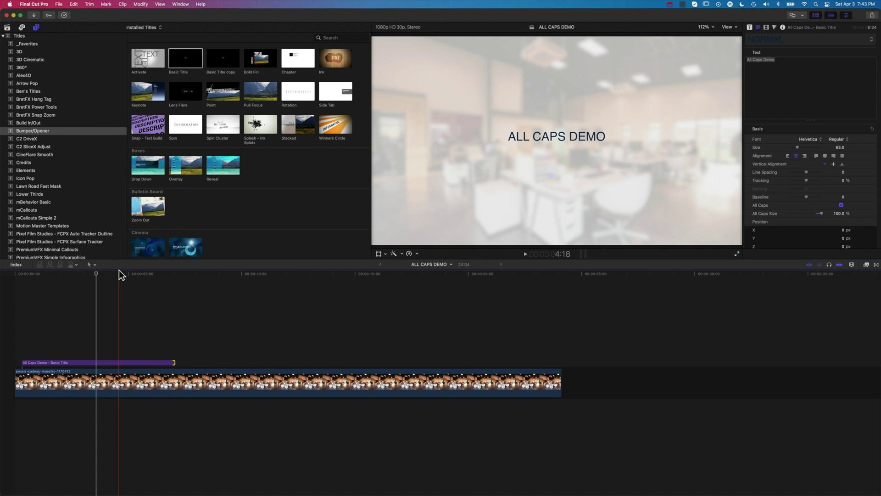
scroll(51, 170, "down", 5)
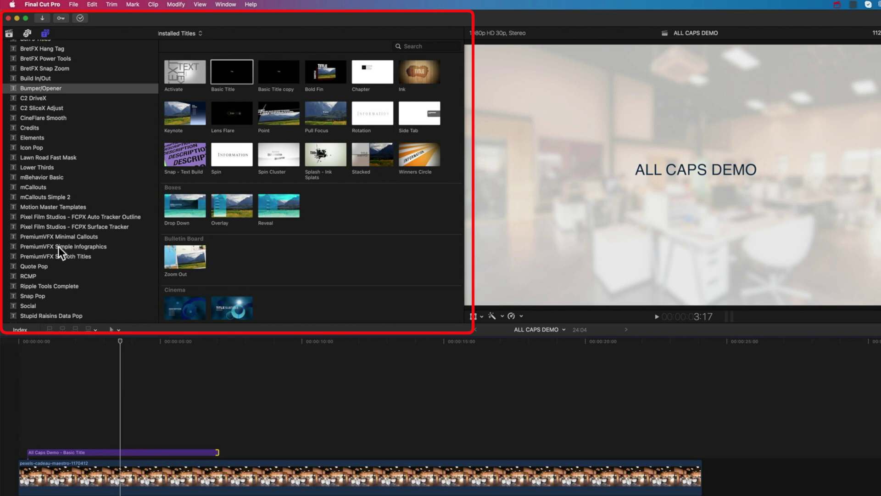
left_click(59, 246)
left_click(280, 196)
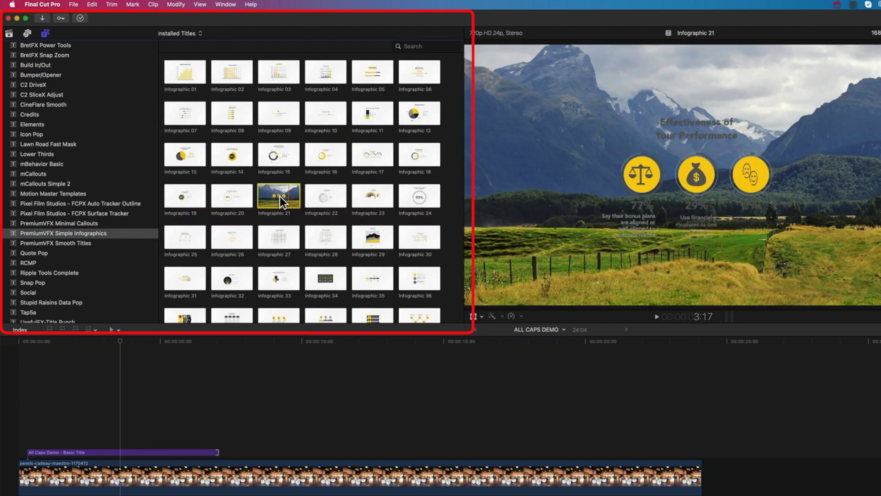
left_click_drag(279, 195, 247, 446)
- Park the playhead where Infographic 21 is fully built
left_click(252, 342)
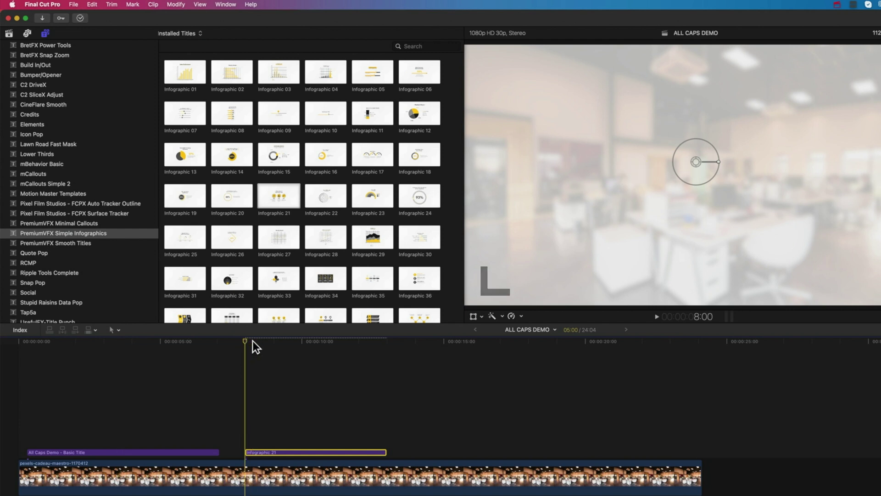
left_click(320, 345)
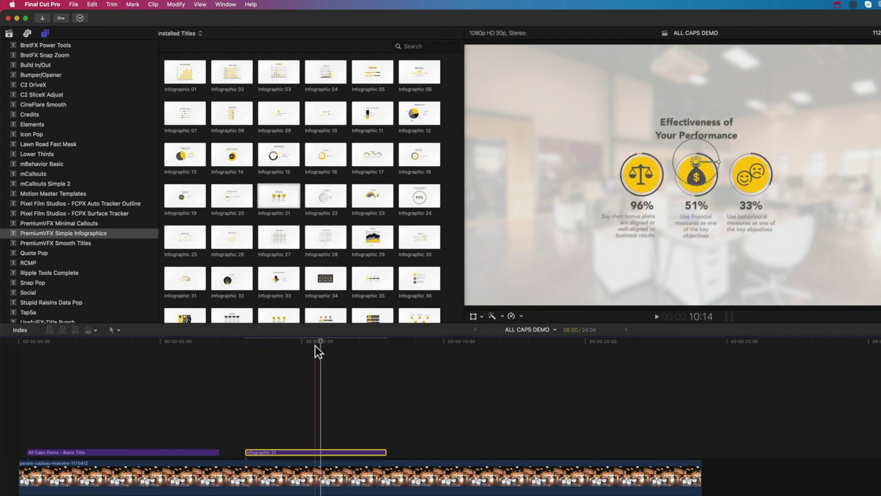
left_click(315, 343)
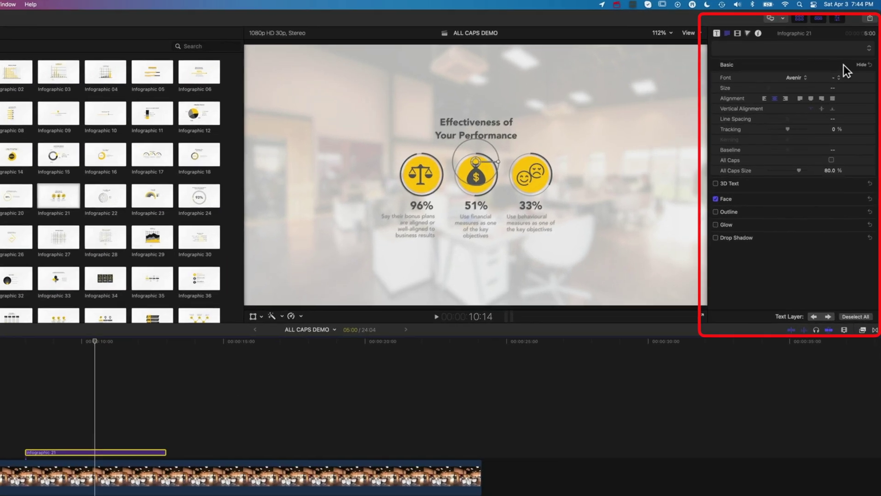
- Select the heading, the 51% caption, then the 96% caption to load its Text 1 settings
left_click(861, 198)
left_click(505, 133)
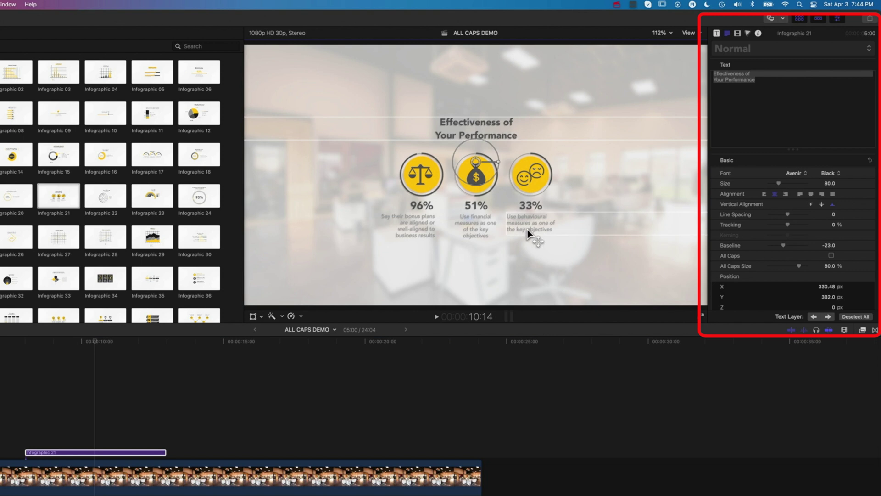
left_click(475, 227)
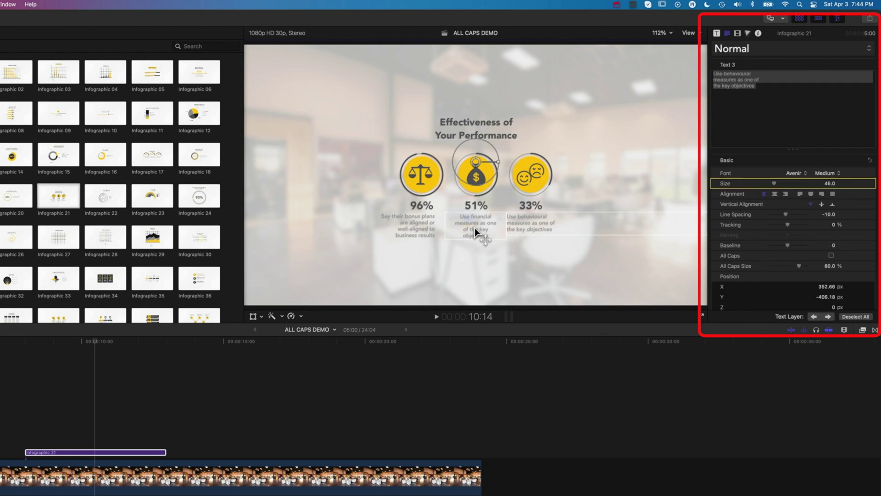
left_click(423, 227)
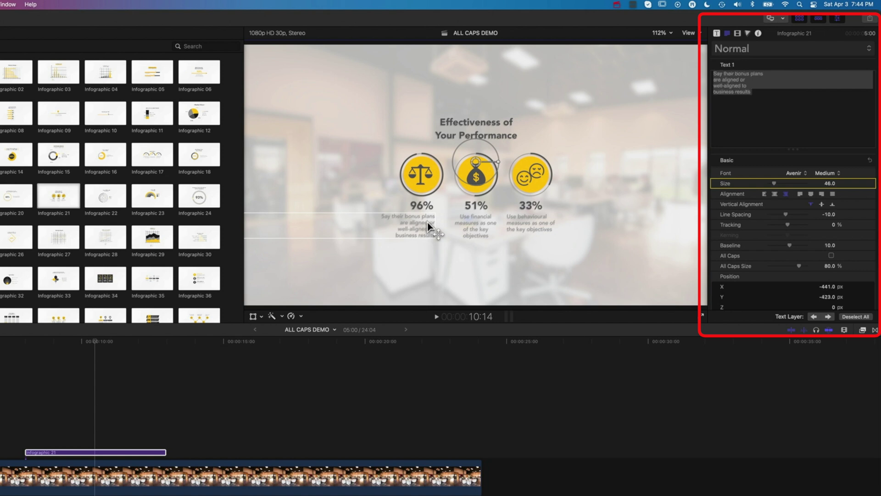
- In the Title inspector, set the Effectiveness of Your Performance heading colour to red
left_click(717, 33)
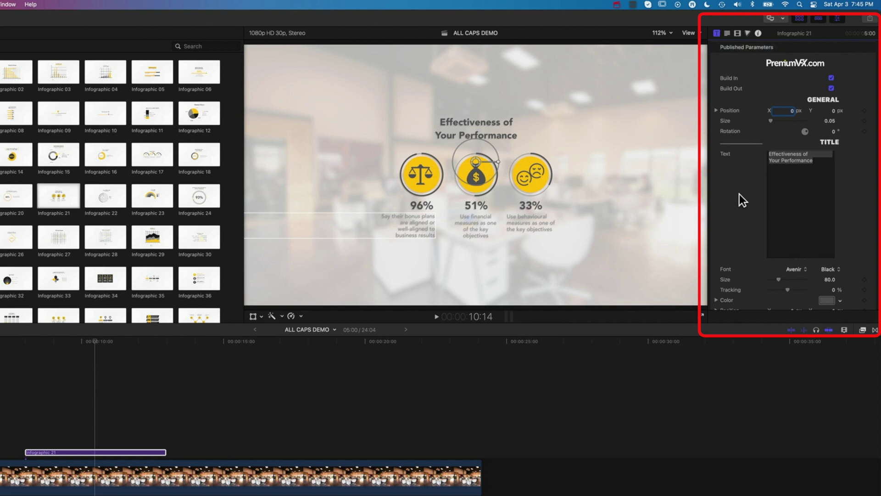
scroll(742, 200, "down", 2)
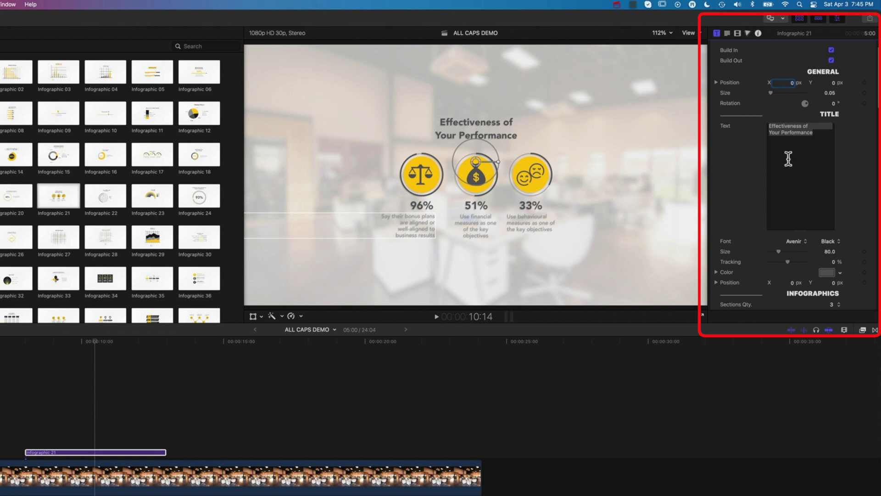
left_click(840, 273)
left_click(825, 285)
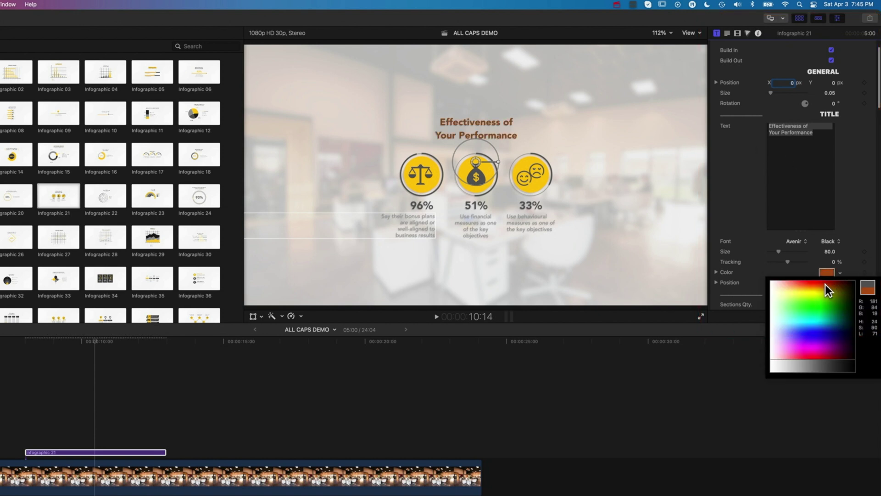
mouse_move(822, 291)
left_mouse_down()
mouse_move(830, 286)
mouse_move(822, 282)
left_mouse_up()
left_click(737, 224)
- Raise the Infographic Text Size from 41.0 to 50.27
scroll(738, 222, "down", 5)
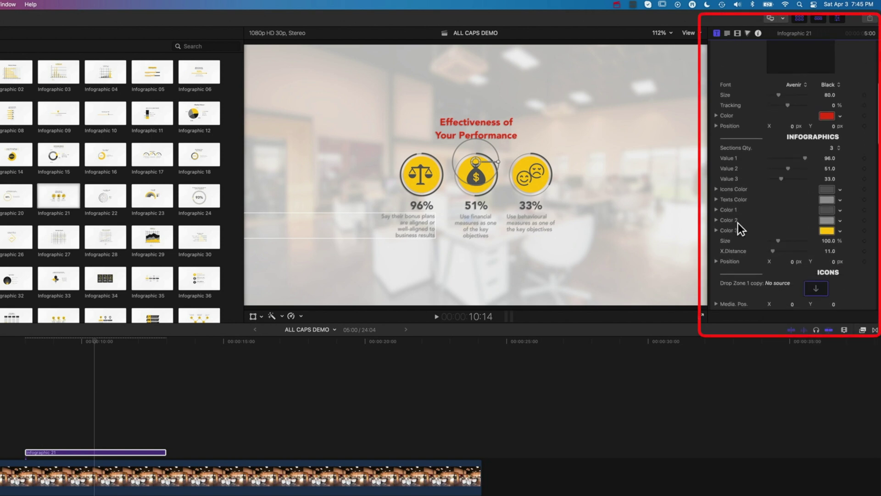
scroll(738, 222, "down", 1)
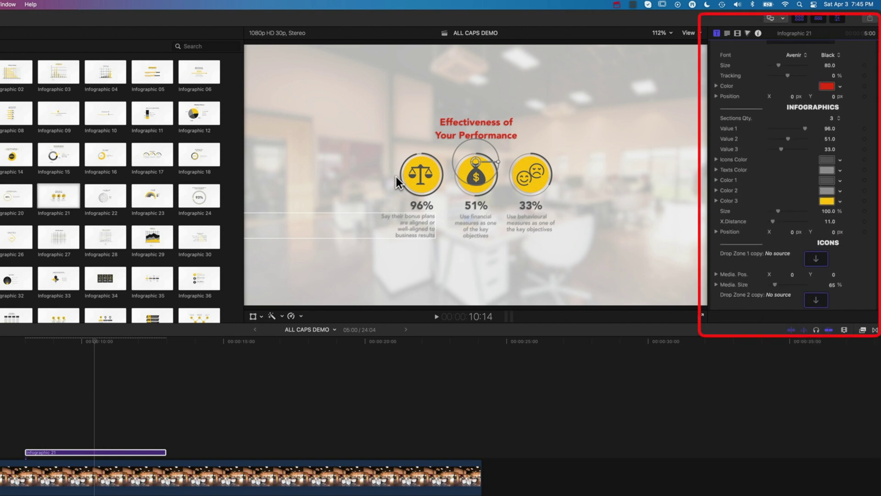
scroll(742, 201, "down", 15)
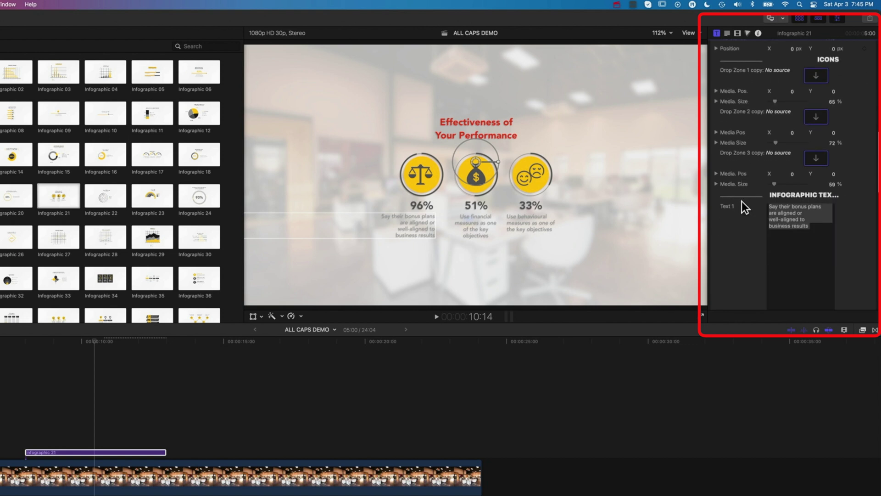
scroll(742, 201, "down", 1)
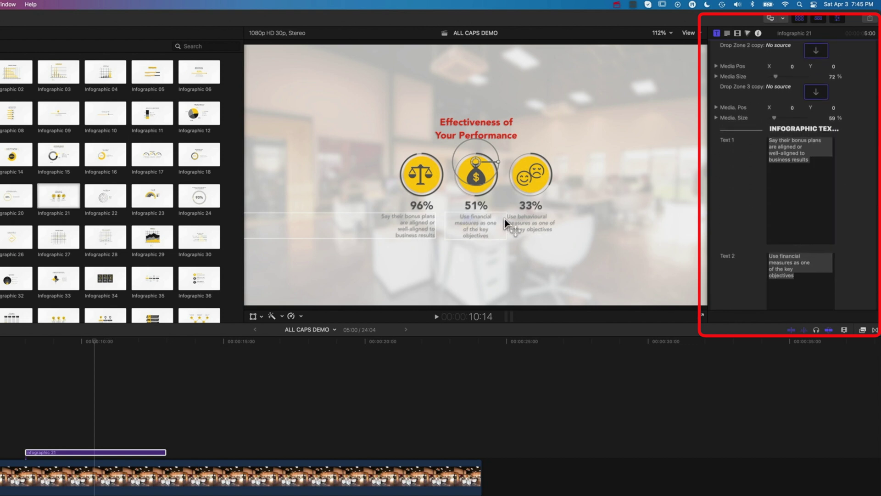
scroll(746, 189, "down", 14)
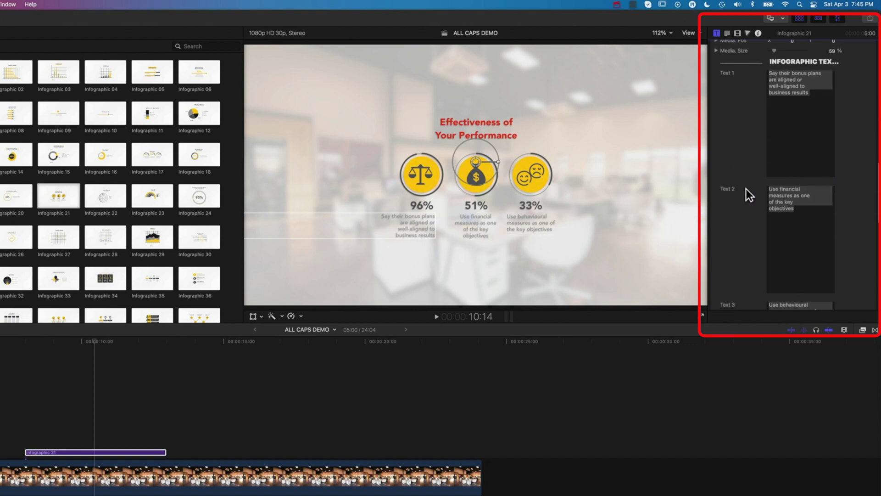
scroll(746, 189, "up", 10)
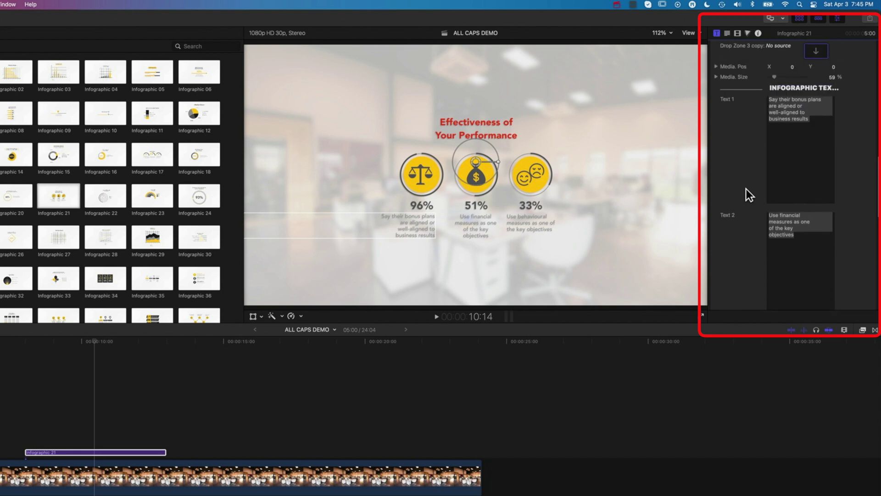
scroll(746, 189, "down", 15)
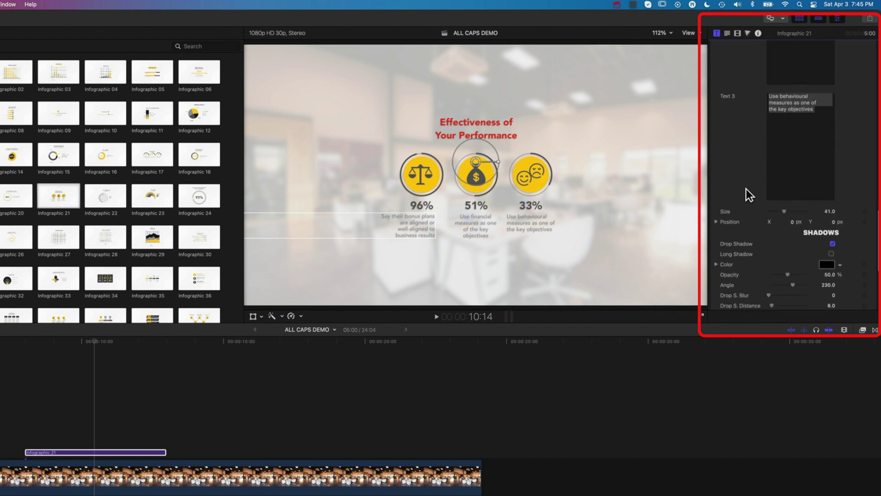
scroll(747, 189, "down", 5)
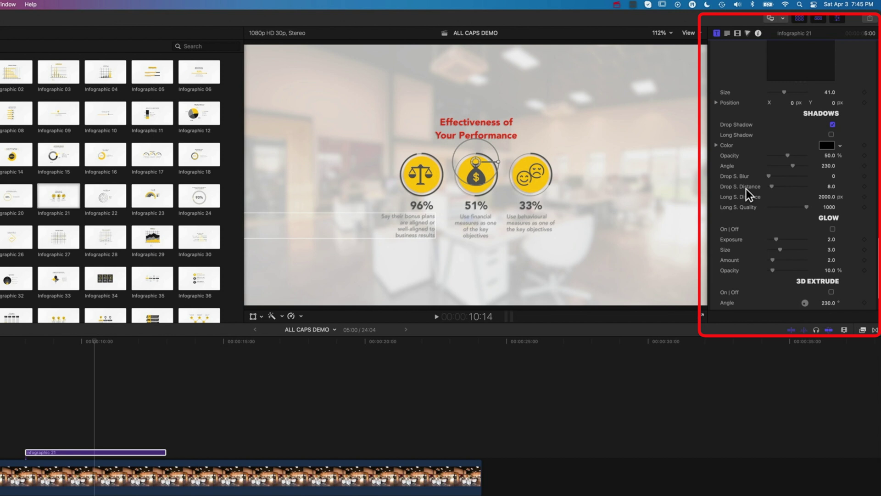
scroll(746, 189, "up", 4)
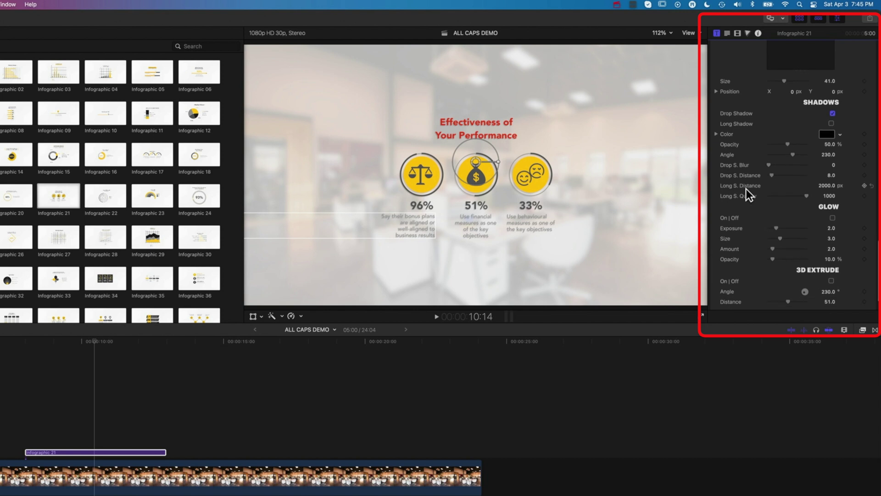
scroll(781, 153, "up", 4)
left_click_drag(783, 192, 787, 192)
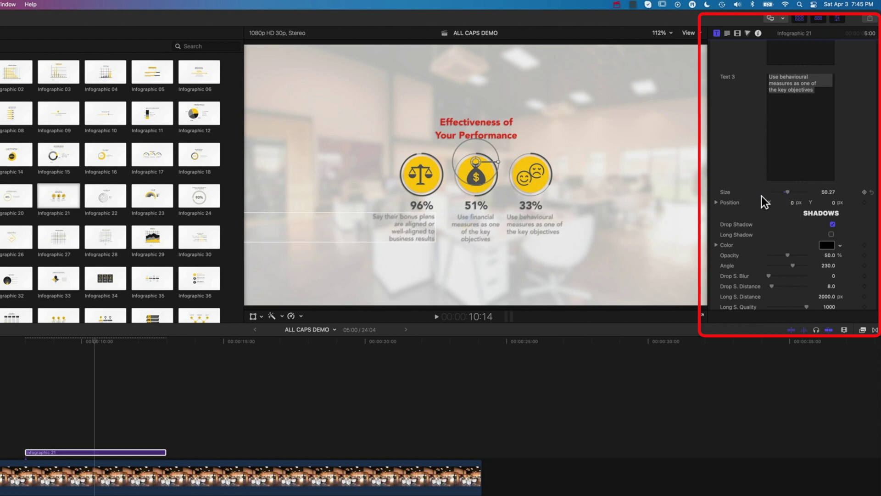
scroll(760, 195, "down", 5)
scroll(757, 194, "down", 4)
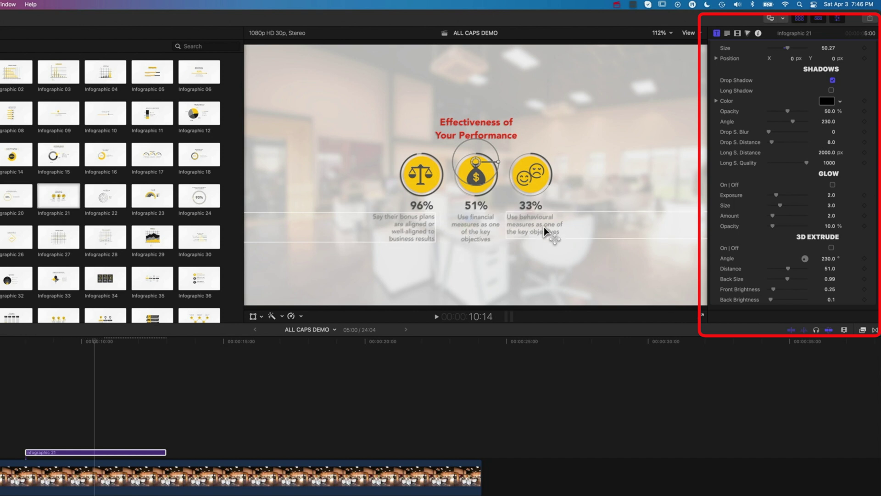
- Turn on All Caps for the 96% caption and set its All Caps Size to 100%
left_click(727, 33)
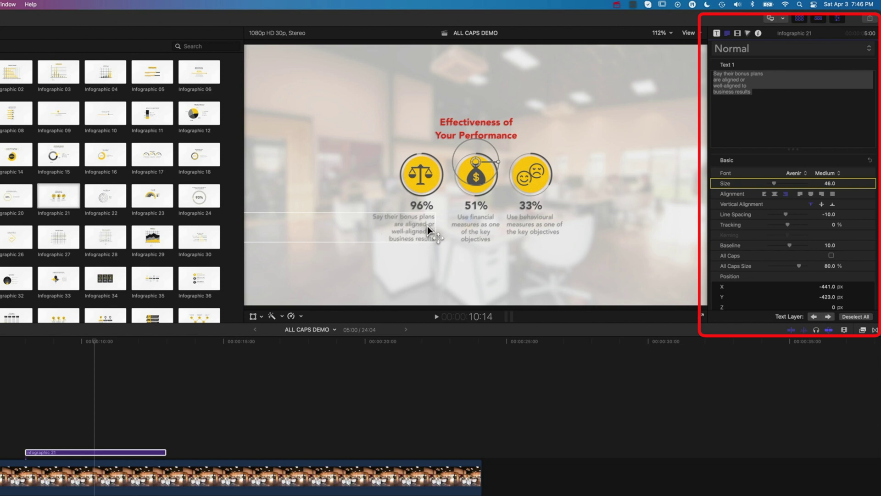
left_click(831, 255)
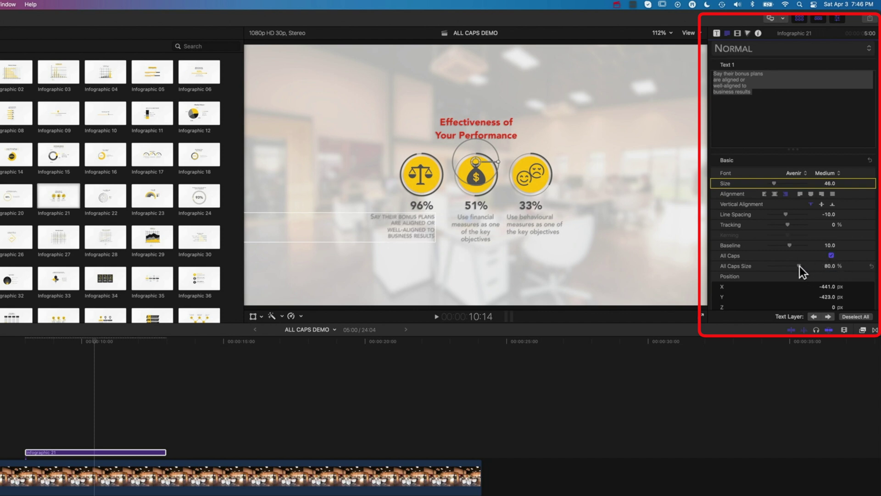
left_click_drag(800, 266, 811, 266)
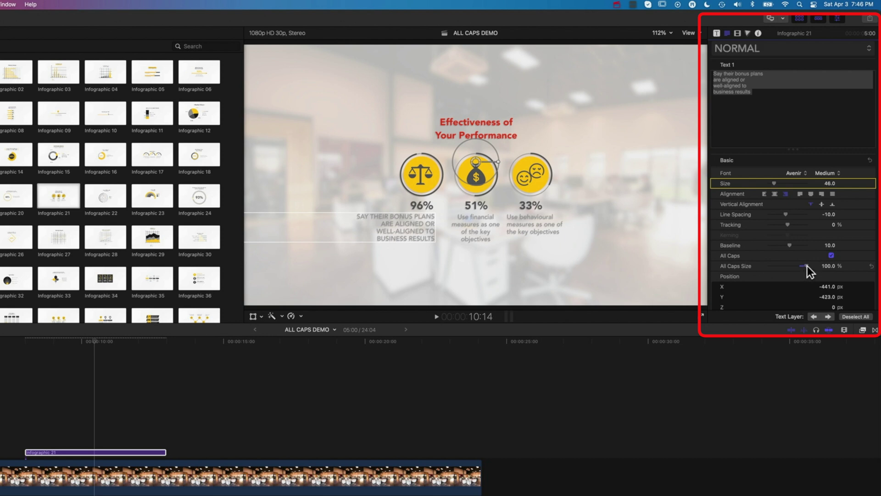
mouse_move(806, 265)
left_mouse_down()
mouse_move(790, 266)
mouse_move(811, 266)
left_mouse_up()
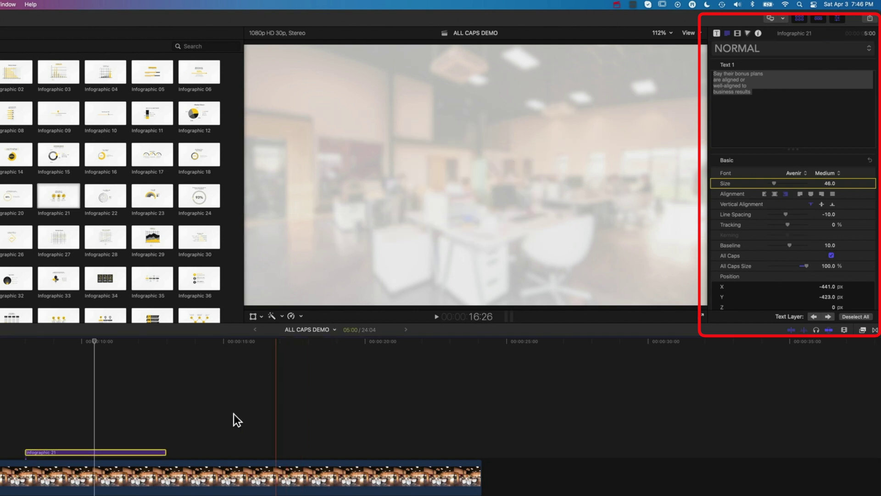
- Deselect the infographic and park the playhead where it is fully built
left_click(143, 416)
left_click(206, 409)
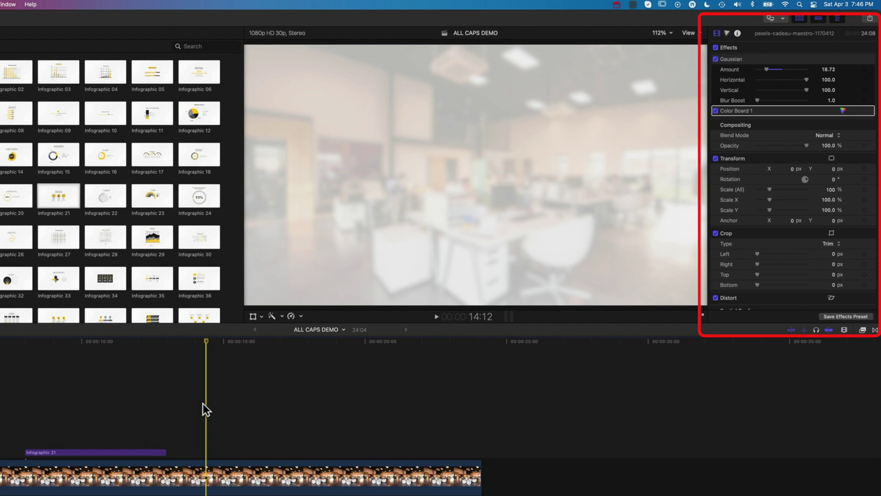
left_click(112, 403)
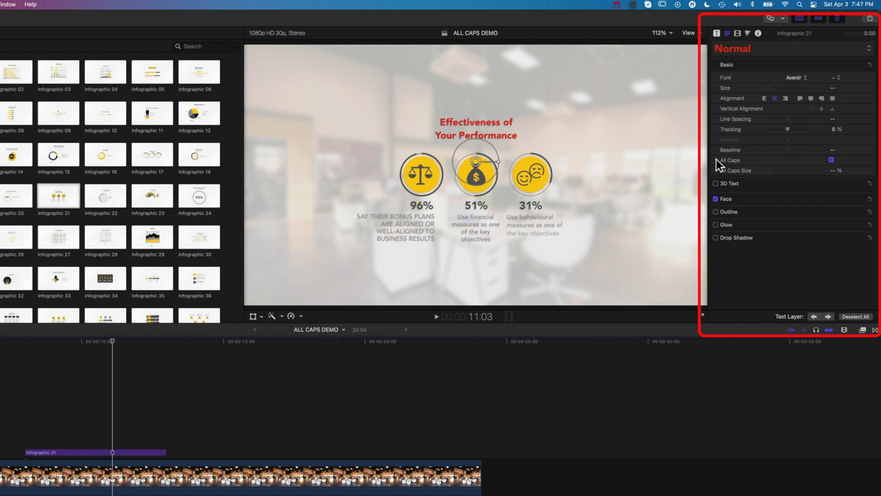
- Turn on All Caps for the infographic text and enter 100 as the All Caps Size
left_click(831, 160)
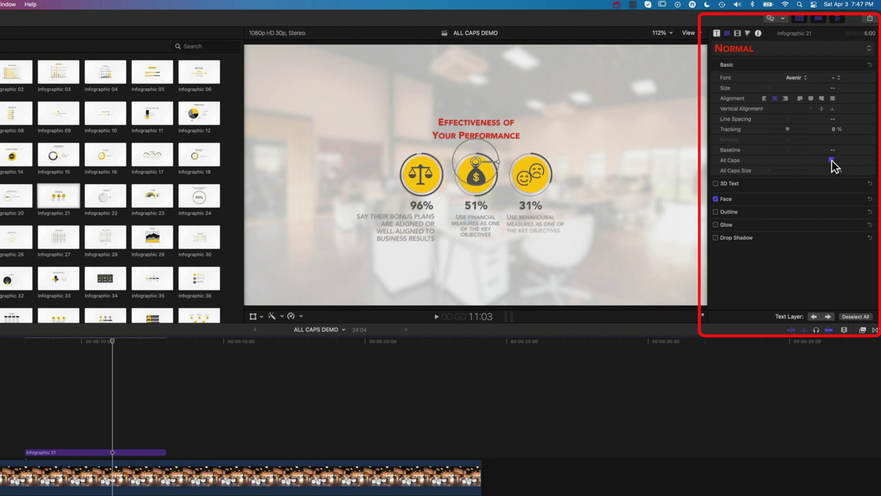
mouse_move(834, 171)
left_mouse_down()
mouse_move(849, 171)
mouse_move(833, 171)
left_mouse_up()
left_click(833, 170)
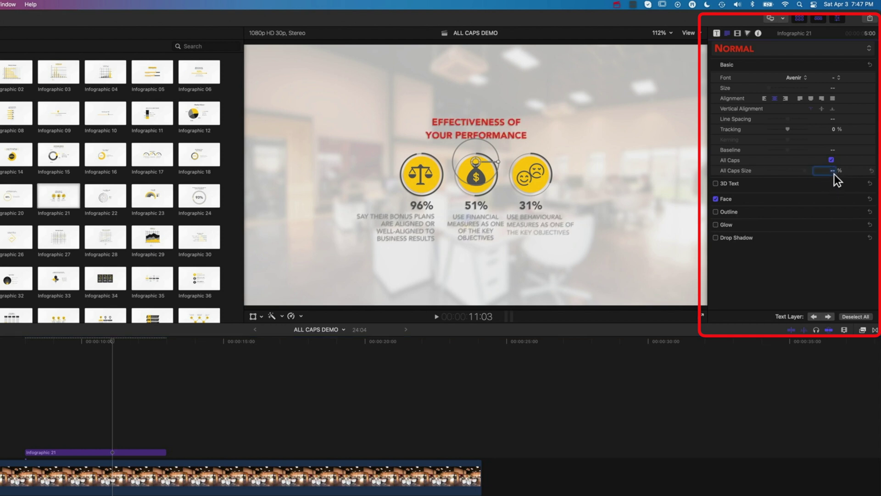
type("100")
key("Return")
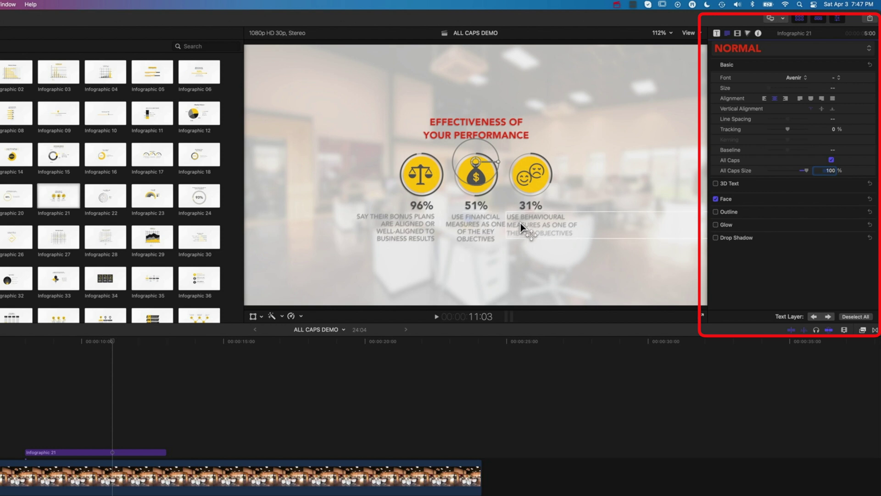
- Nudge the left and right caption text blocks into position in the viewer
left_click_drag(524, 224, 533, 224)
left_click_drag(423, 224, 423, 224)
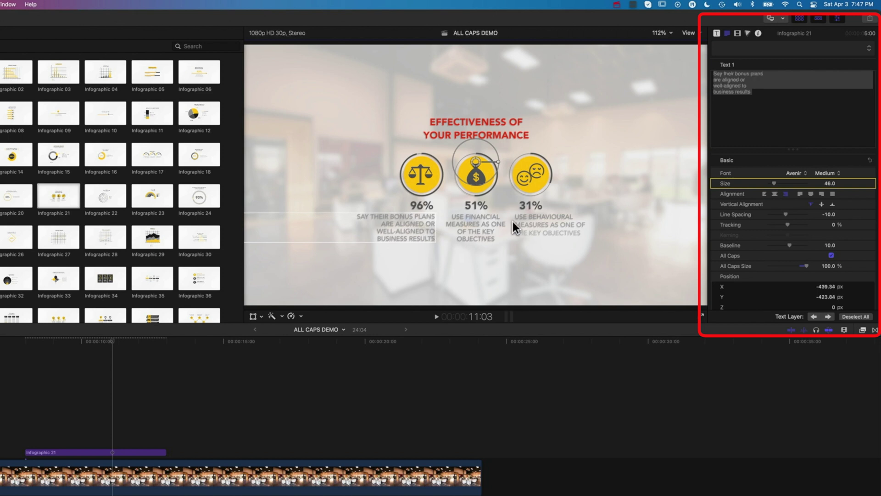
left_click_drag(534, 223, 539, 223)
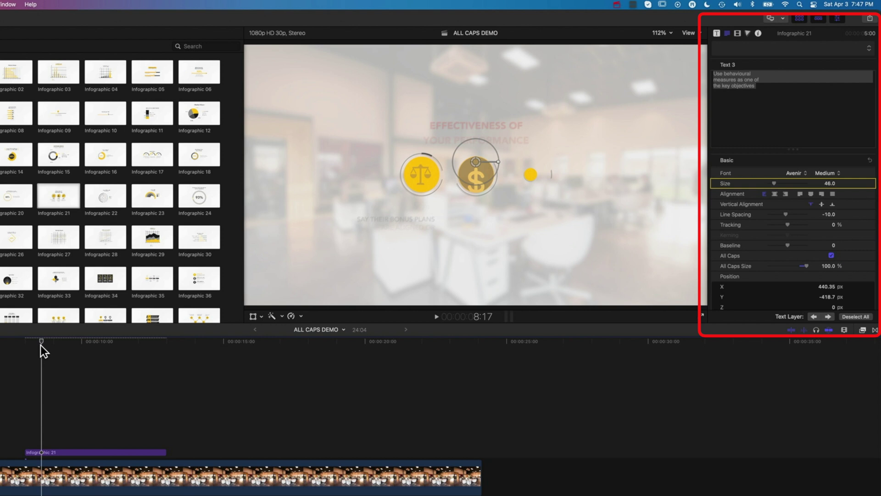
- Play Infographic 21 from its start to check the capitals, then move past it
left_click(24, 344)
key("space")
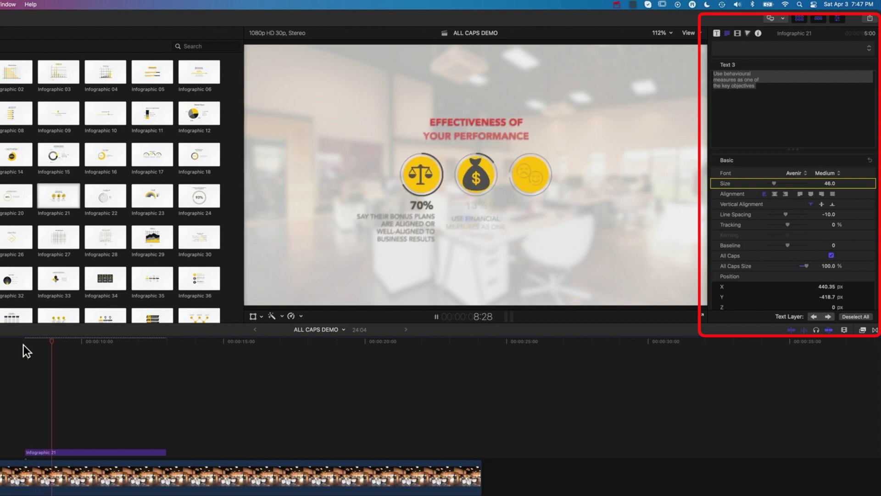
key("space")
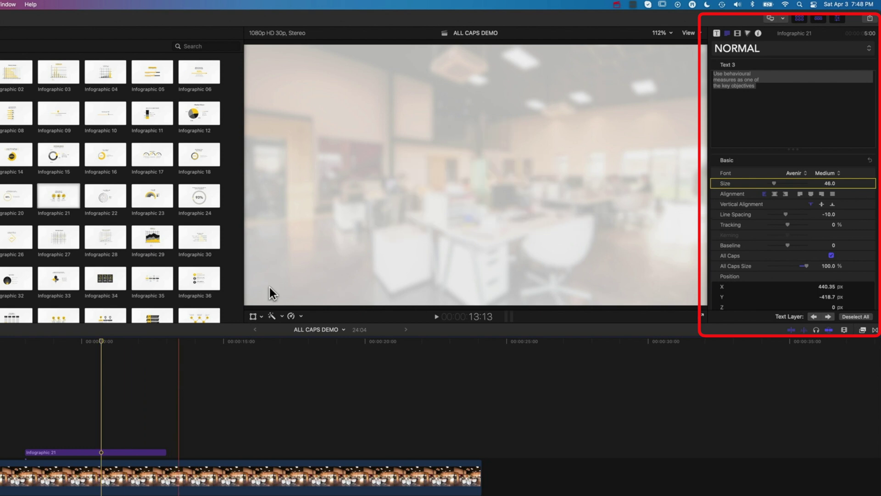
left_click(421, 232)
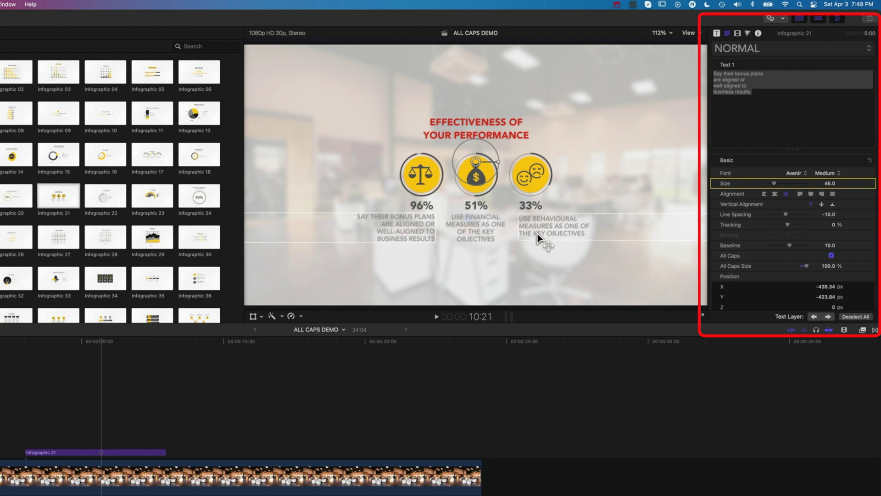
left_click(196, 475)
- Add Infographic 47 above the background clip, preview it, and scale it to fit the frame
scroll(164, 287, "down", 5)
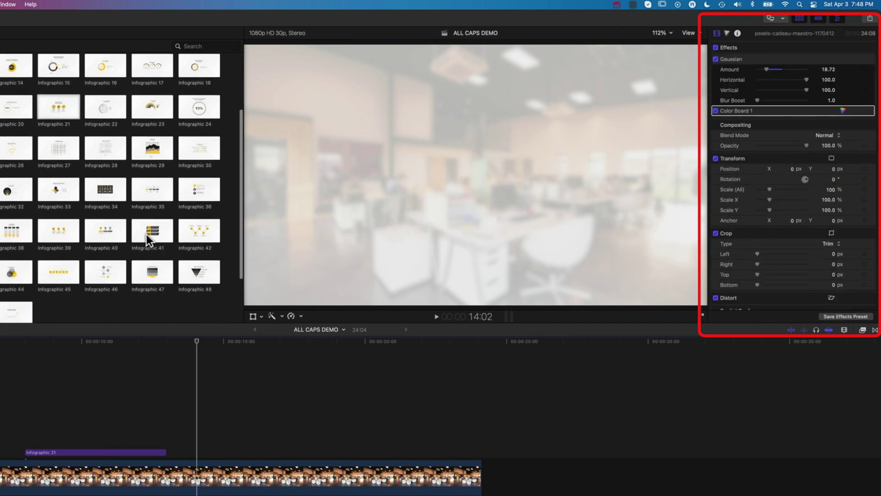
left_click(153, 269)
left_click_drag(154, 269, 197, 453)
key("space")
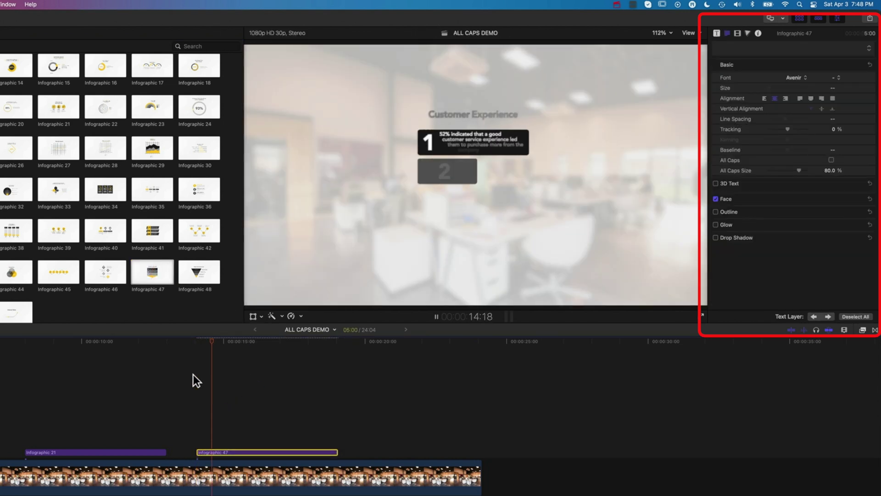
key("space")
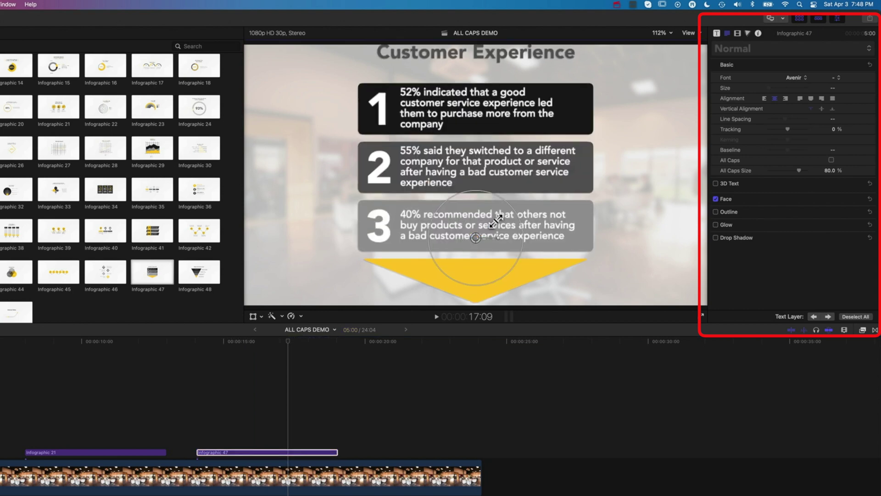
left_click_drag(492, 223, 361, 232)
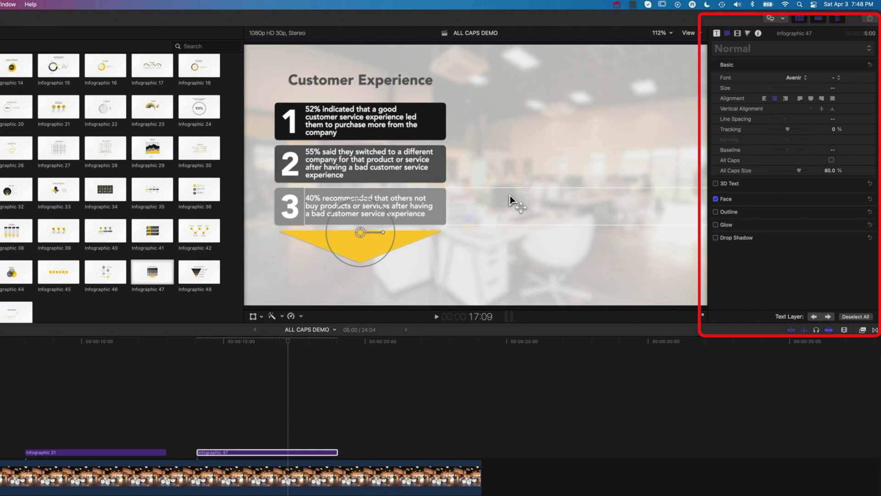
- Enable All Caps for Infographic 47's text, then select its second caption in the viewer
left_click(717, 33)
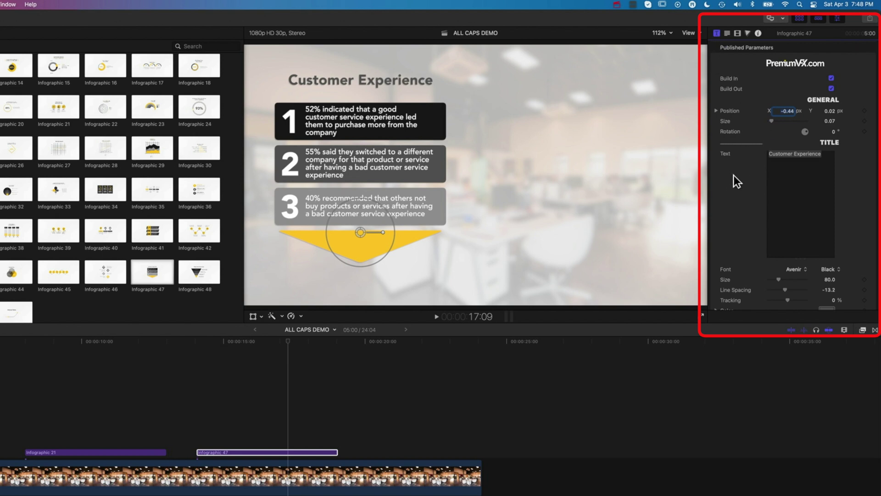
left_click(727, 33)
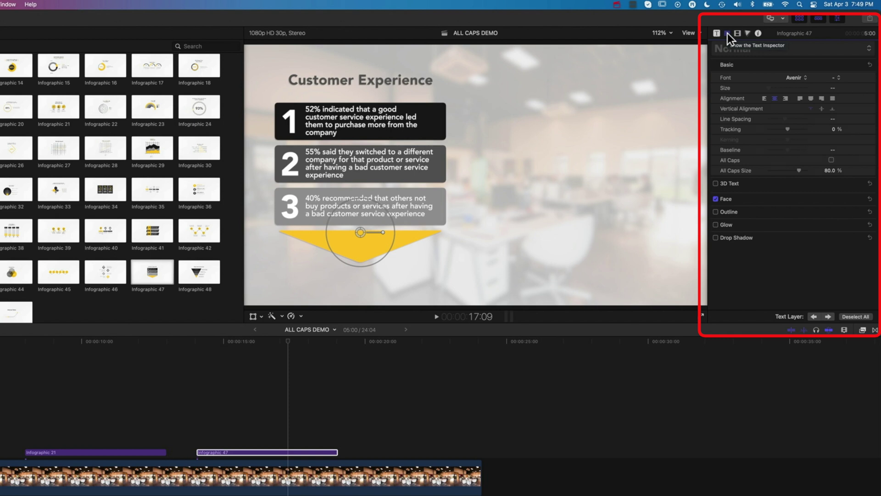
left_click(832, 160)
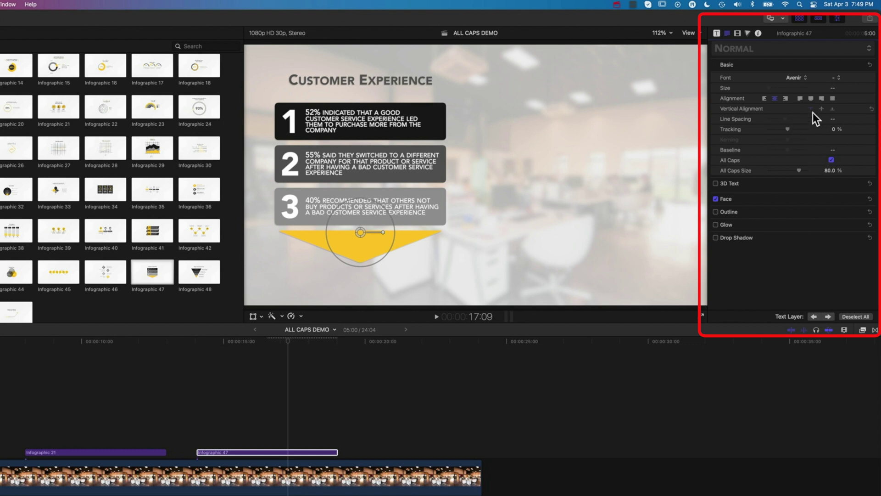
left_click_drag(833, 119, 836, 119)
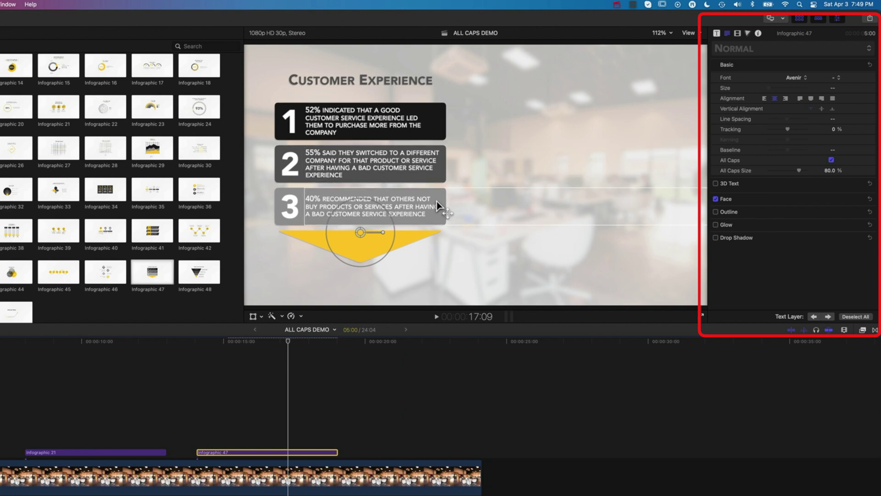
left_click(388, 165)
left_click(375, 160)
double_click(375, 160)
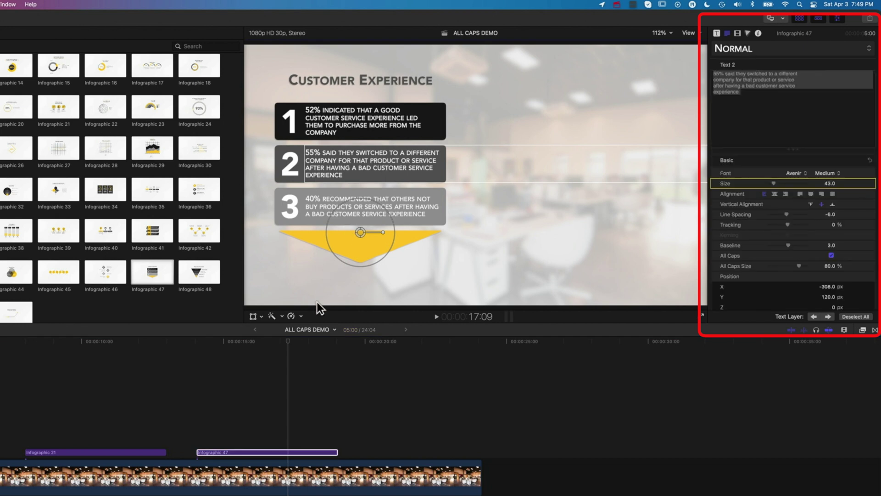
left_click(373, 376)
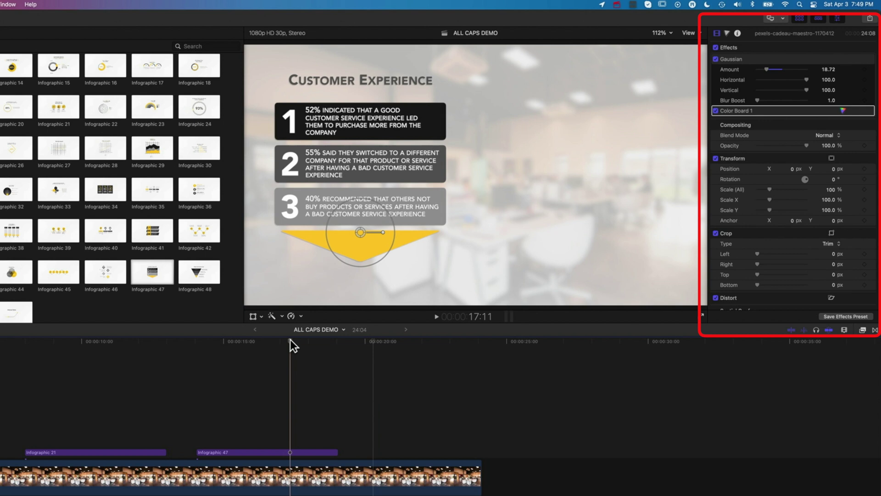
key("c")
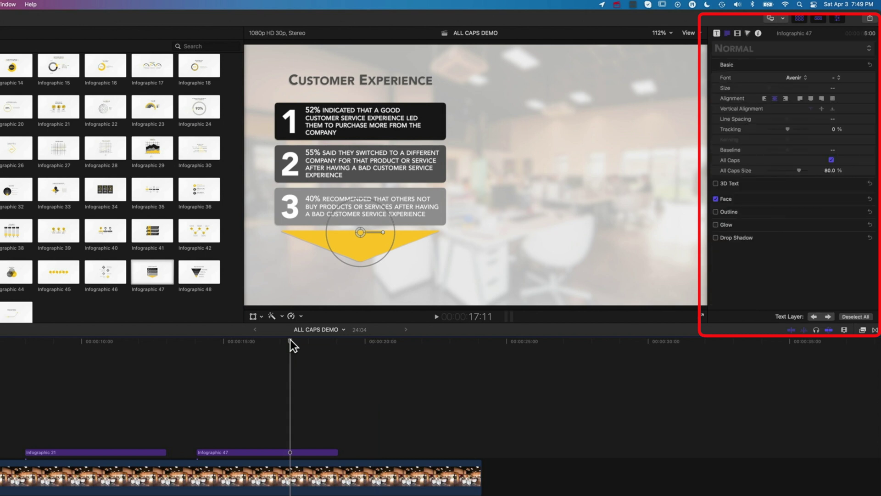
left_click(334, 205)
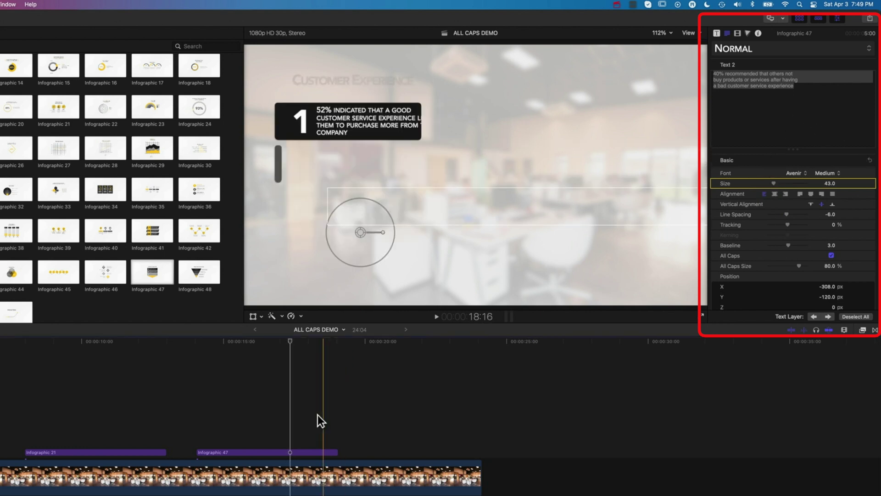
left_click(365, 370)
left_click(279, 365)
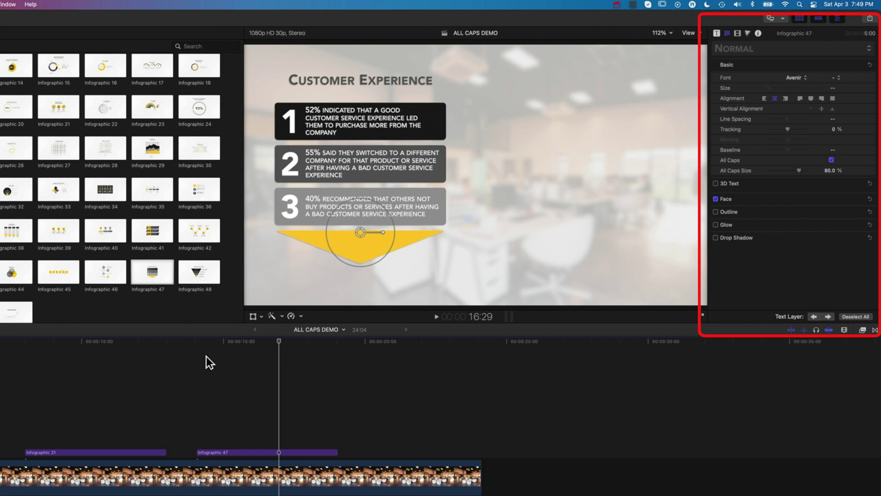
- Nudge the ALL CAPS DEMO title to X 1, Y -23, comparing against Infographic 47
left_click(1, 362)
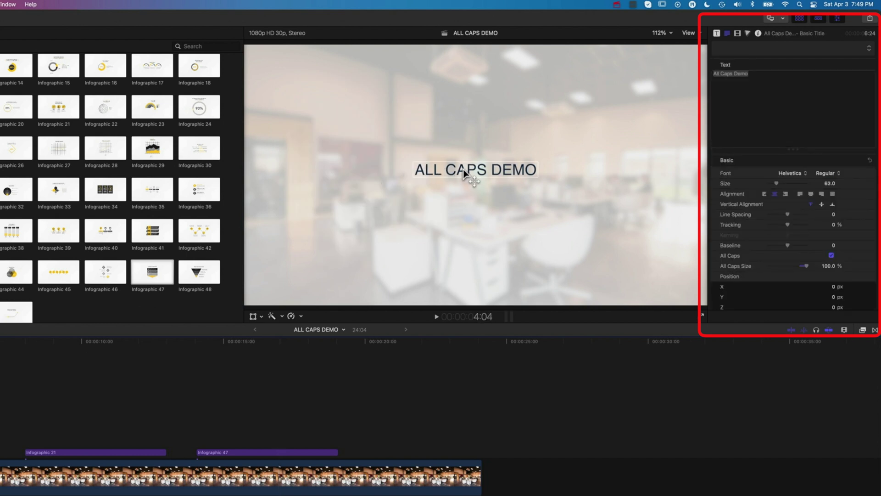
mouse_move(465, 170)
left_mouse_down()
mouse_move(437, 159)
mouse_move(466, 172)
left_mouse_up()
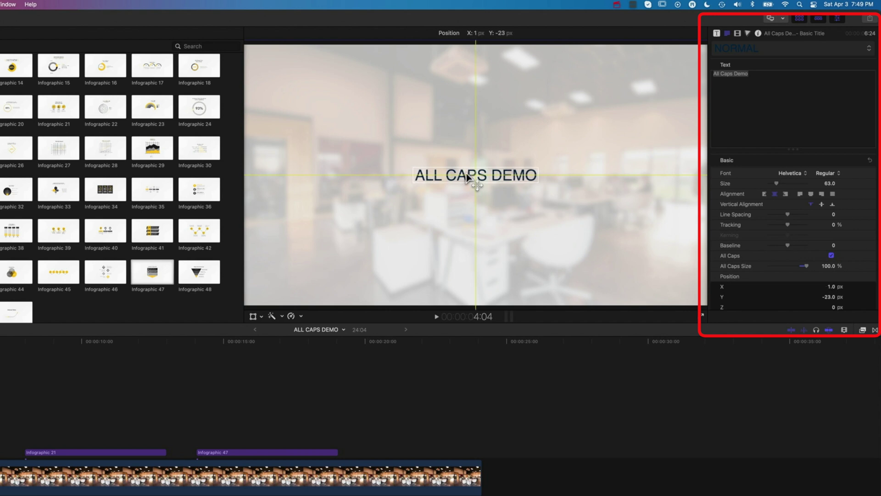
left_click(269, 365)
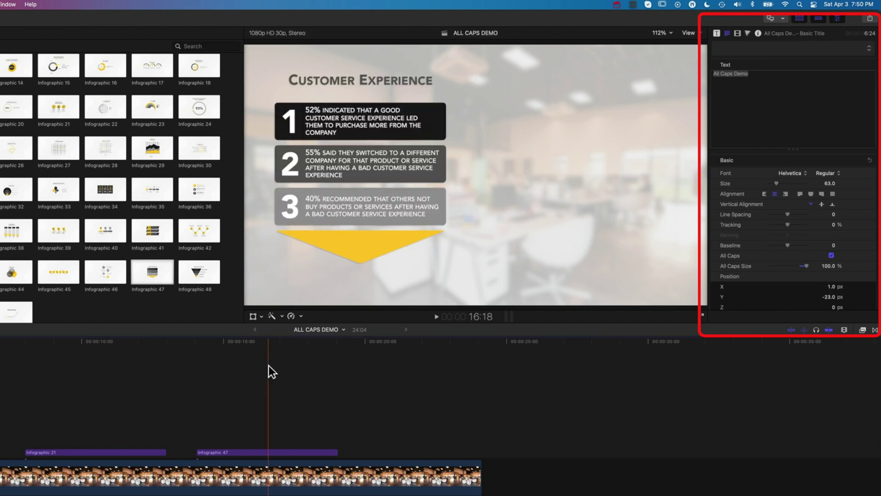
key("Up")
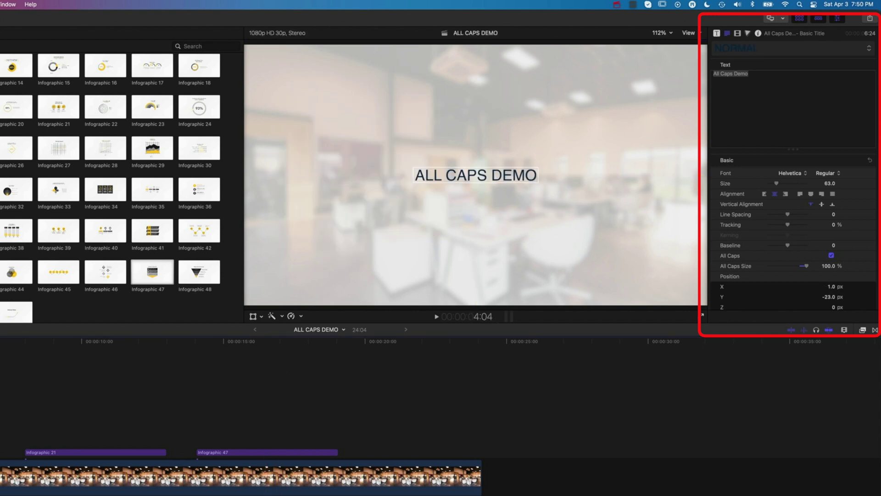